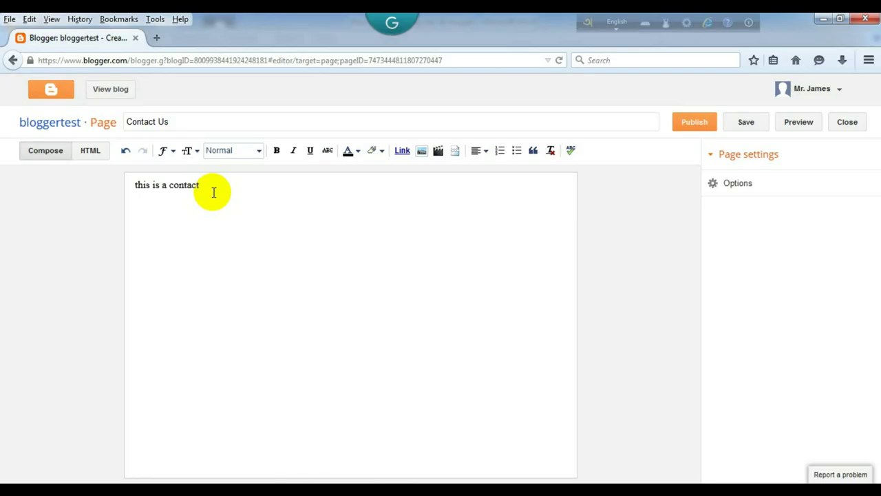
# Complete the opening line of the page body so it reads "this is a contact us page:".
pyautogui.write('us.')
pyautogui.write('page')
pyautogui.write(', uca')
pyautogui.write('s')
pyautogui.press('BackSpace')
pyautogui.press('BackSpace')
pyautogui.press('BackSpace')
pyautogui.press('BackSpace')
pyautogui.press('BackSpace')
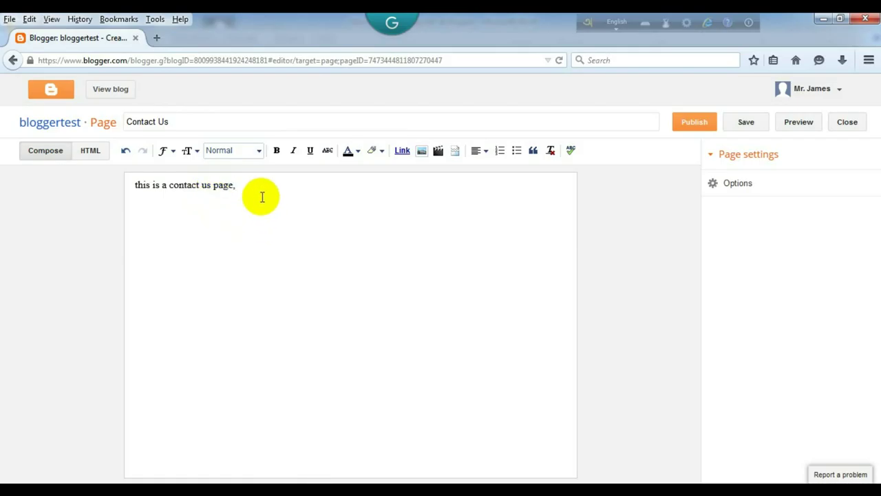
pyautogui.press('BackSpace')
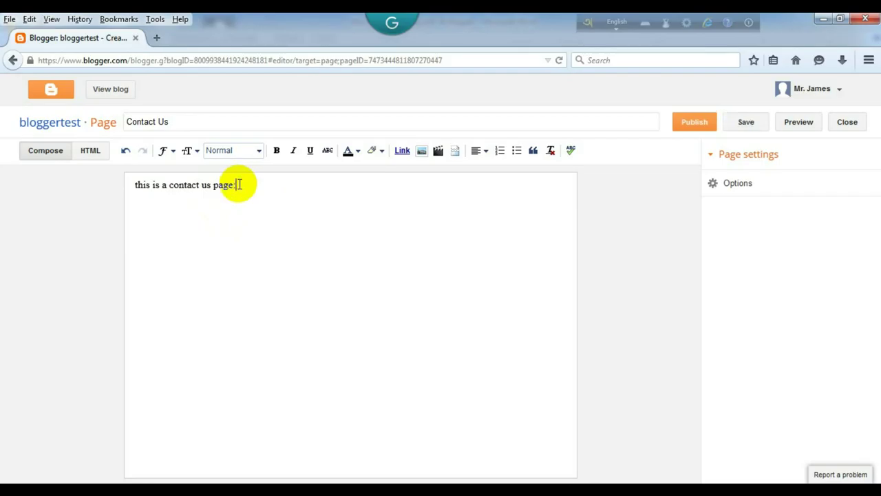
# Set the "this is a contact us page:" line to Large text size and start a new line below it.
pyautogui.moveTo(241, 184); pyautogui.dragTo(112, 184)
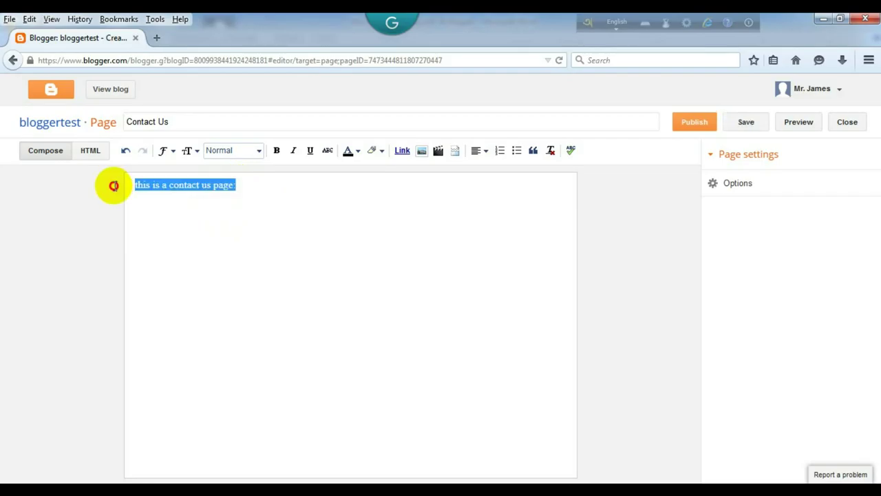
pyautogui.click(191, 153)
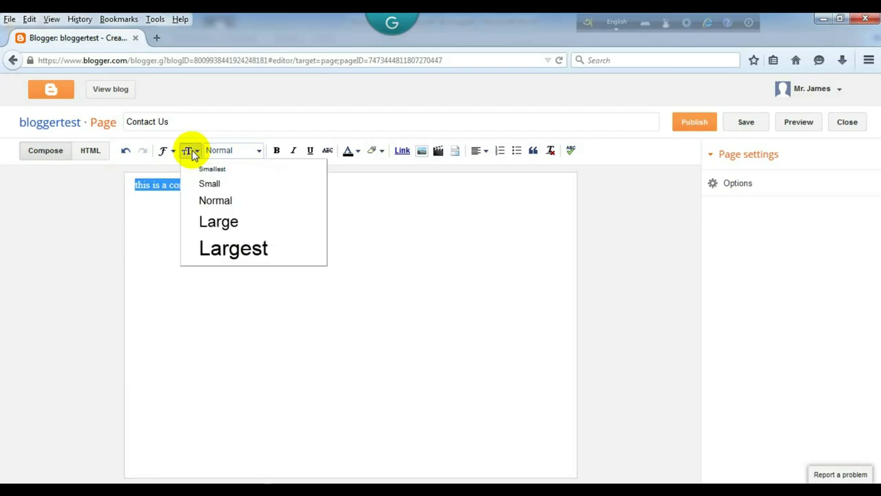
pyautogui.click(214, 220)
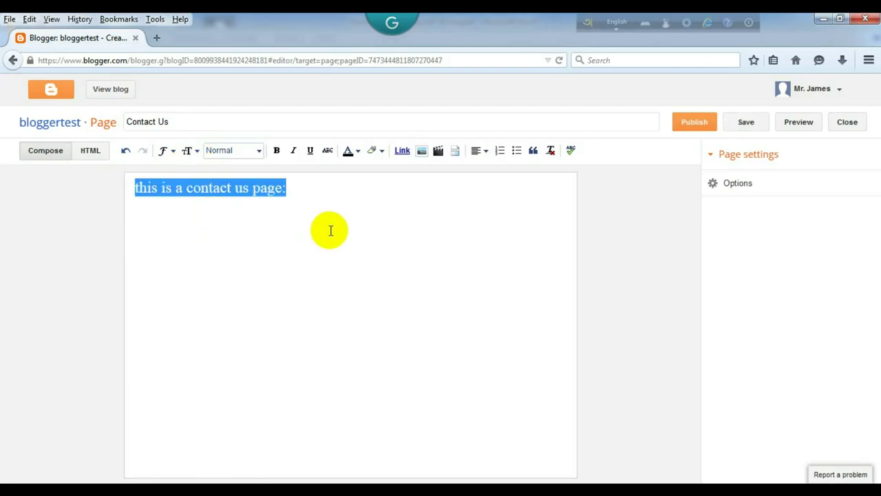
pyautogui.click(391, 228)
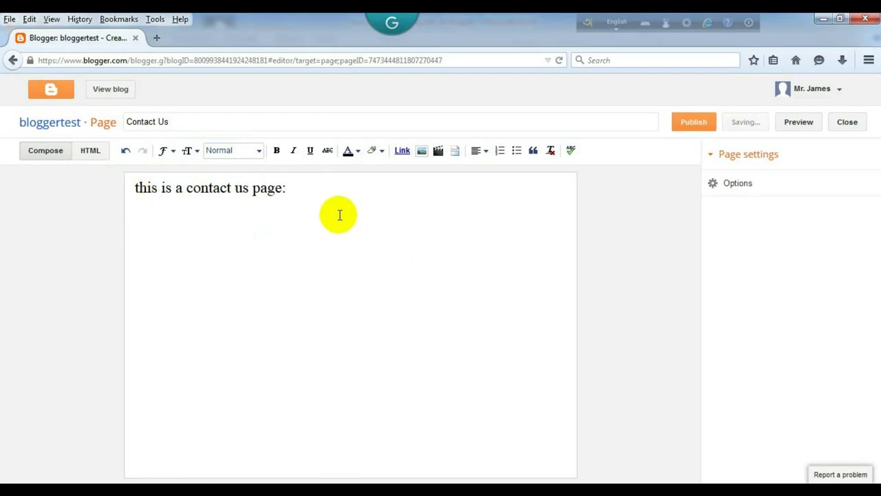
pyautogui.press('Return')
pyautogui.press('Return')
# Switch to the Microsoft Word document and copy its first two "This is a test post" paragraphs.
pyautogui.click(265, 482)
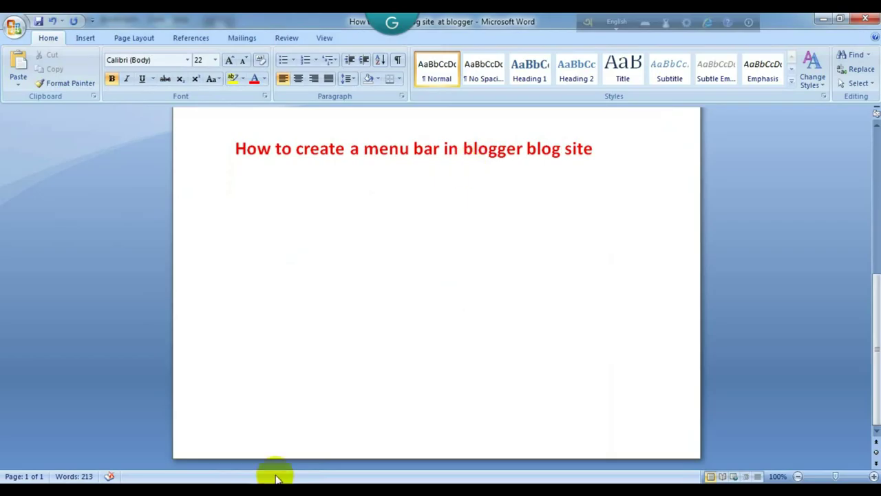
pyautogui.click(253, 483)
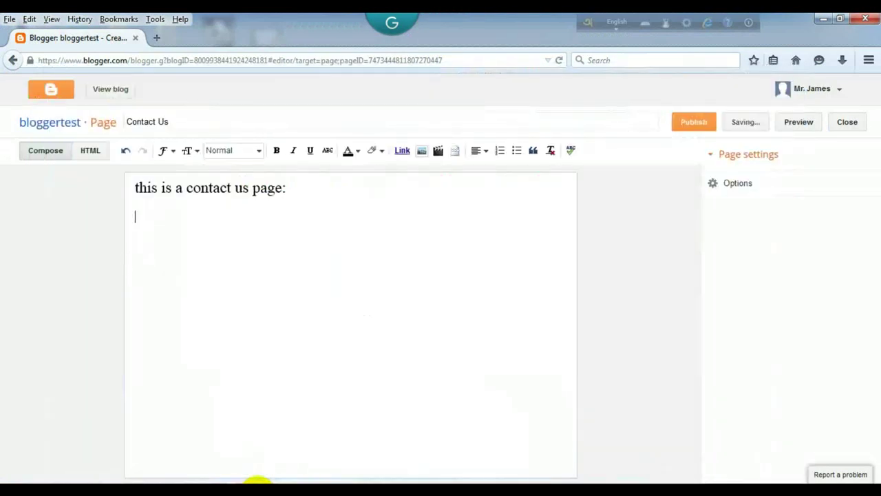
pyautogui.click(256, 482)
pyautogui.scroll(3, 724, 247)
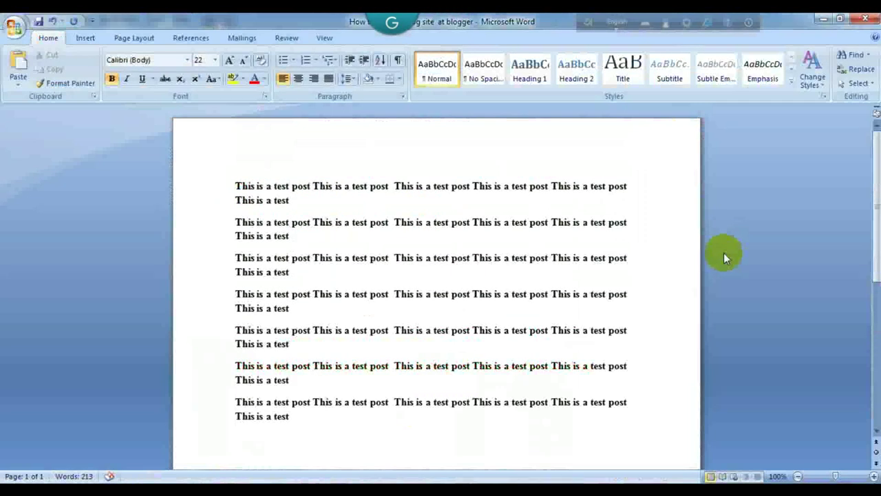
pyautogui.moveTo(236, 186); pyautogui.dragTo(613, 234)
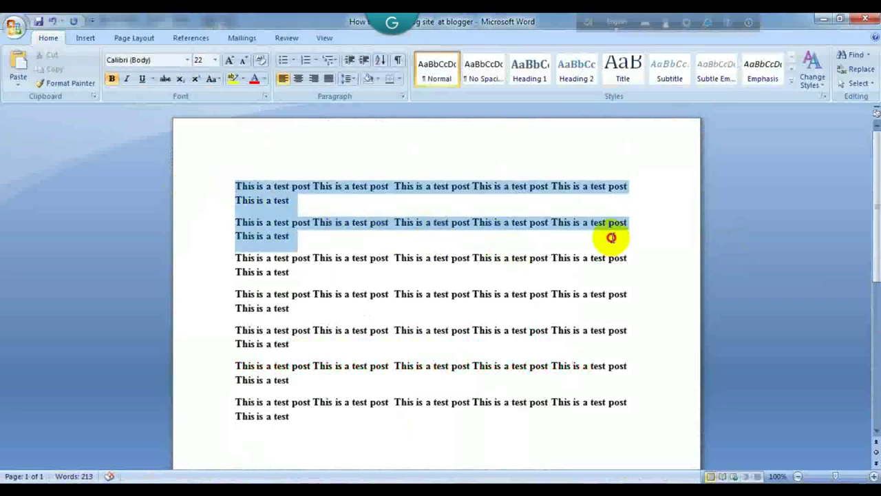
pyautogui.rightClick(508, 191)
pyautogui.click(559, 211)
# Switch back to the Blogger page editor, paste the copied paragraphs below the opening line and publish the Contact Us page.
pyautogui.click(182, 481)
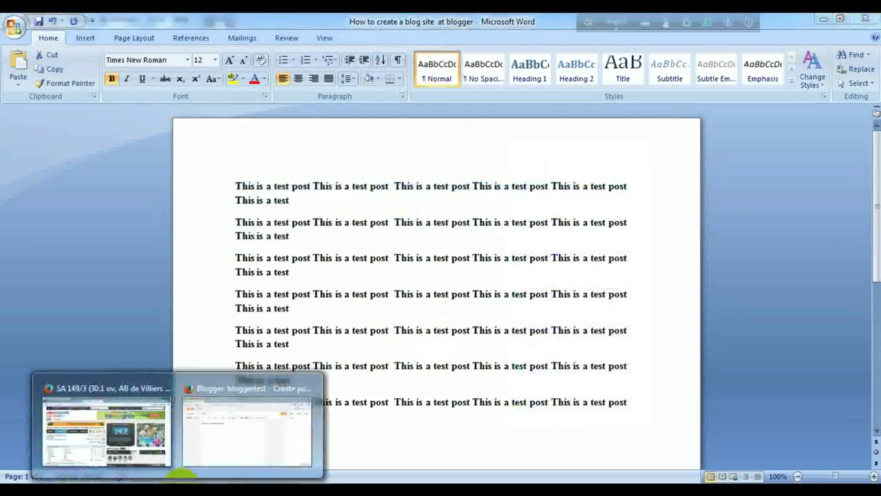
pyautogui.click(228, 389)
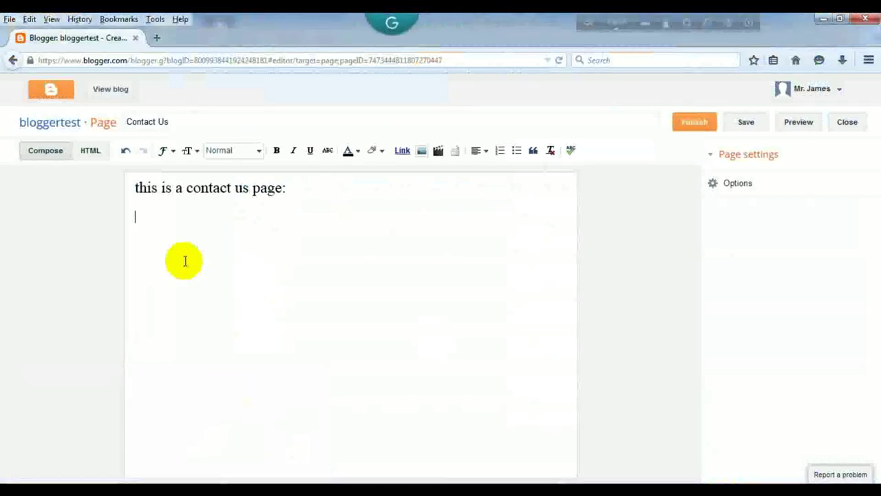
pyautogui.hotkey('ctrl', 'v')
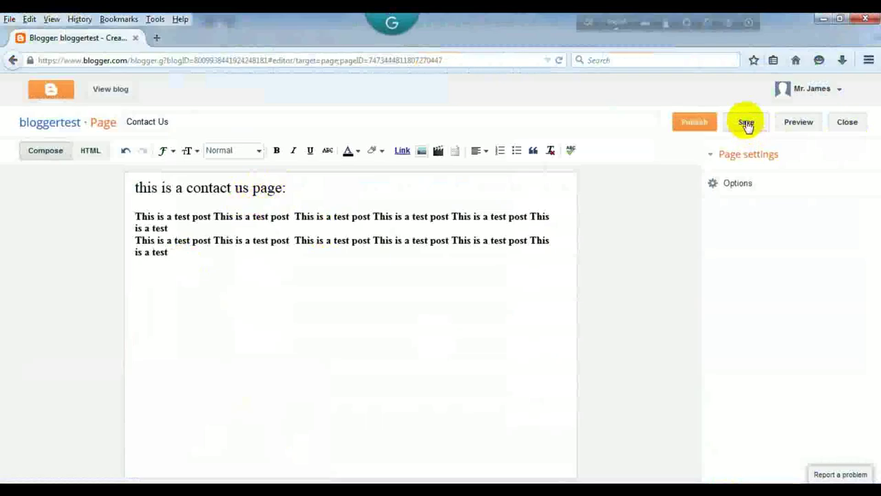
pyautogui.click(702, 123)
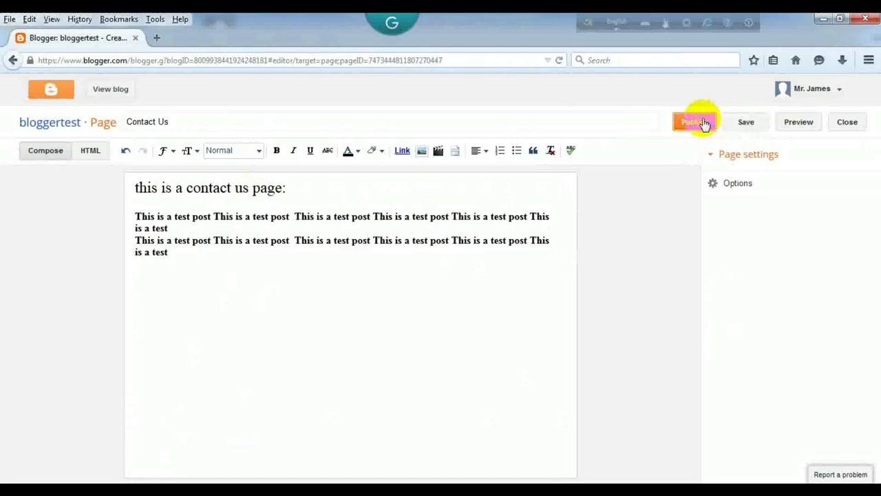
pyautogui.click(702, 124)
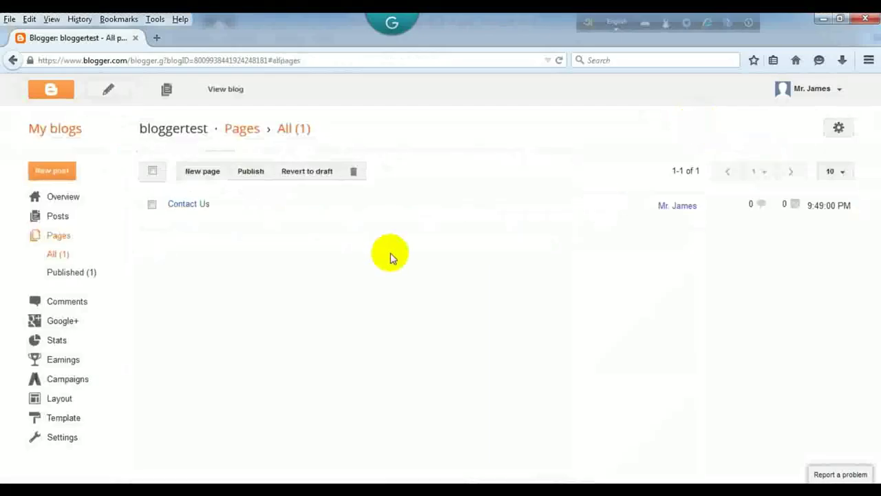
# Create a new page in bloggertest with the title "Terms & Condition".
pyautogui.click(201, 171)
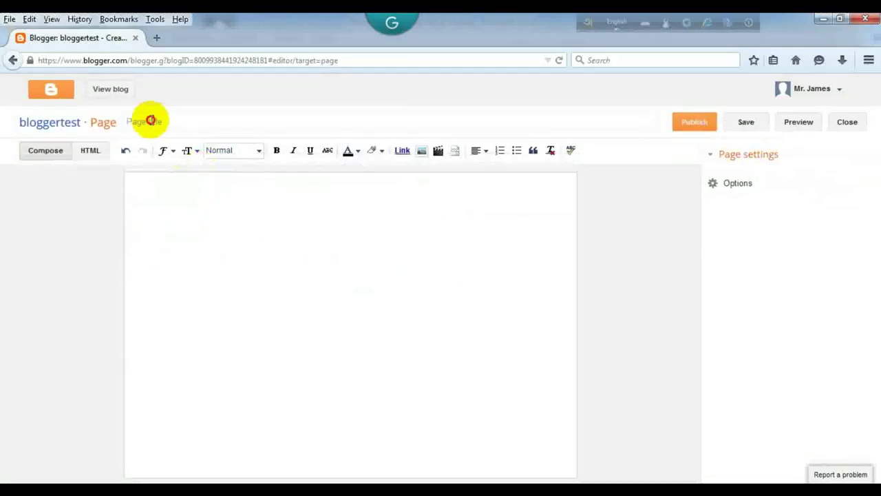
pyautogui.click(167, 122)
pyautogui.write('T')
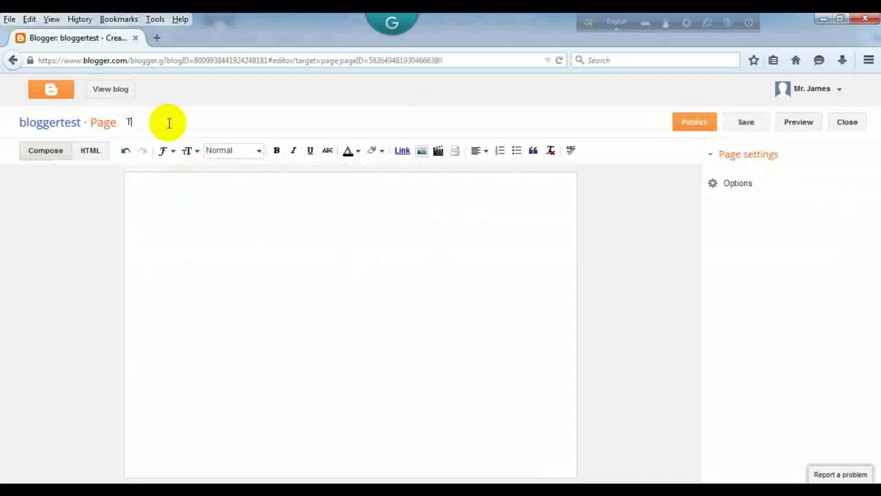
pyautogui.write('erms & Condition')
# Write "This is a terms & condition page:" as the opening line of the page body.
pyautogui.click(179, 185)
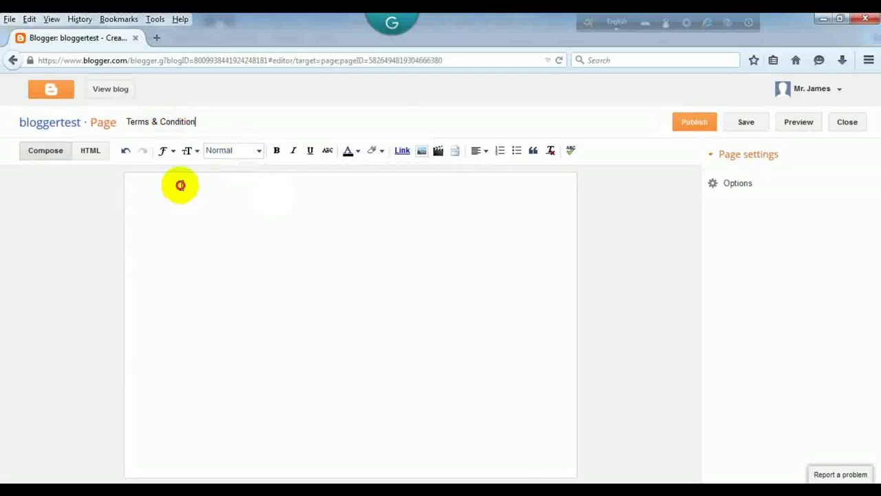
pyautogui.write('Tis')
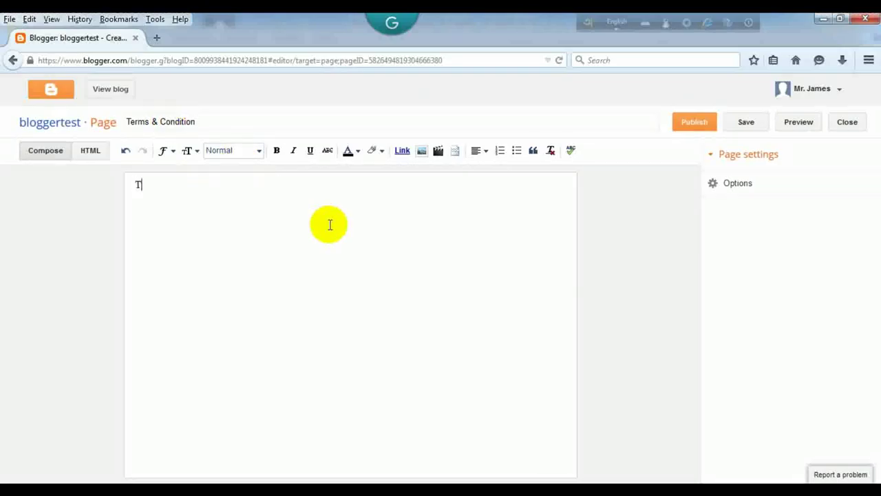
pyautogui.press('BackSpace')
pyautogui.press('BackSpace')
pyautogui.press('BackSpace')
pyautogui.write('his ')
pyautogui.write('a')
pyautogui.press('BackSpace')
pyautogui.press('BackSpace')
pyautogui.write('is a terms & condit')
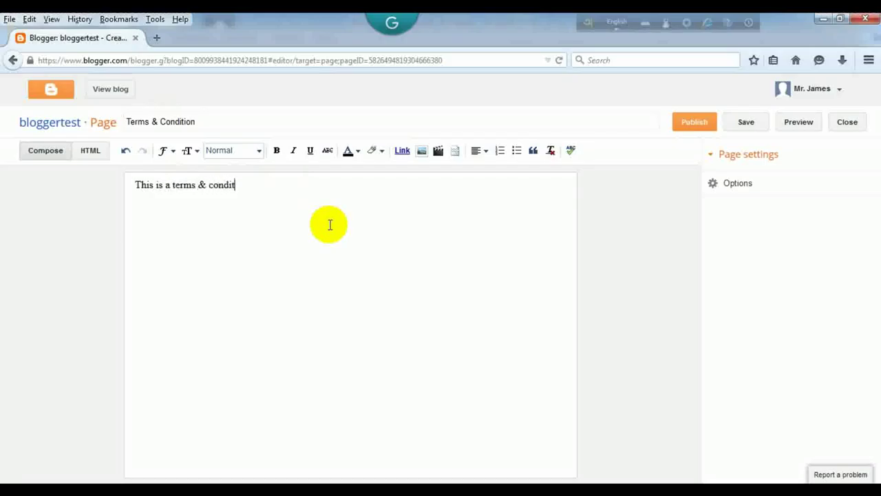
pyautogui.write('ion page.')
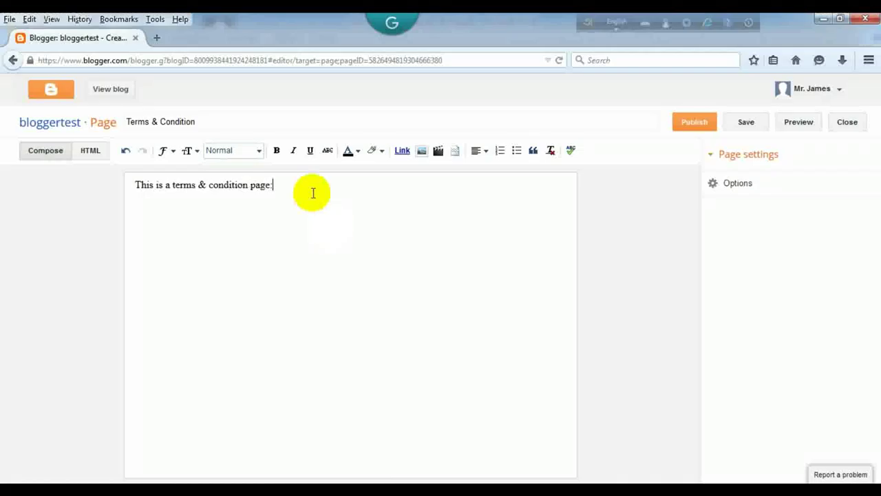
# Set the "This is a terms & condition page:" line to Large text size.
pyautogui.moveTo(275, 185); pyautogui.dragTo(133, 183)
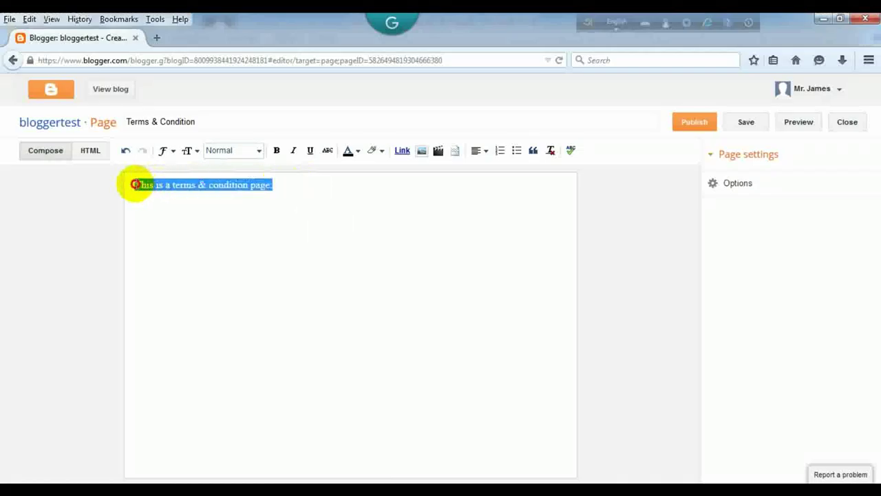
pyautogui.click(188, 150)
pyautogui.click(221, 233)
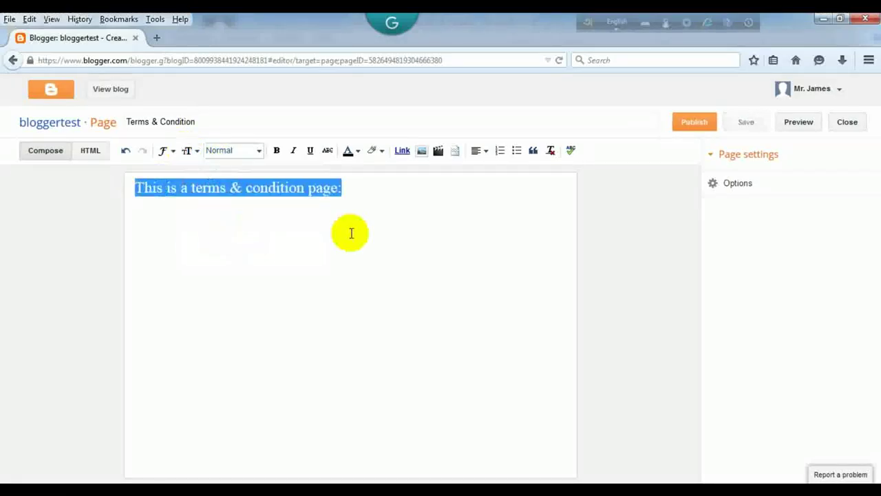
# Paste the copied test paragraphs on a new line below the opening line and publish the Terms & Condition page.
pyautogui.click(354, 190)
pyautogui.press('Return')
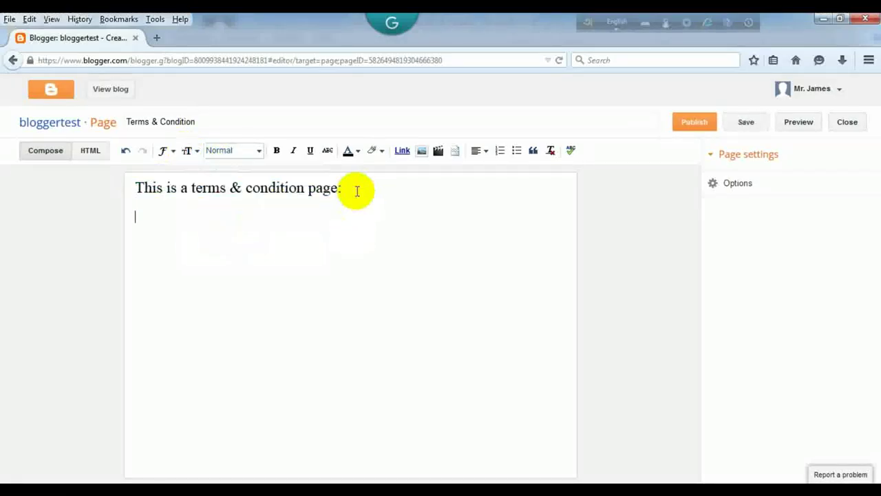
pyautogui.hotkey('ctrl', 'v')
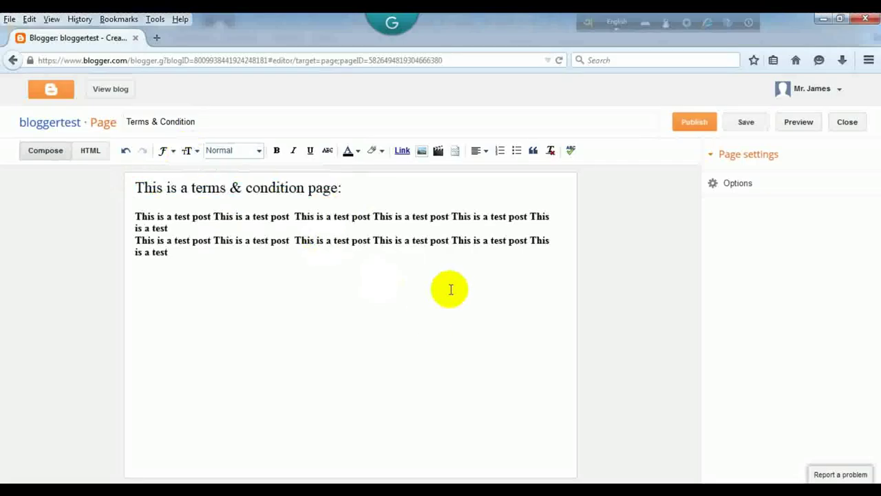
pyautogui.click(690, 125)
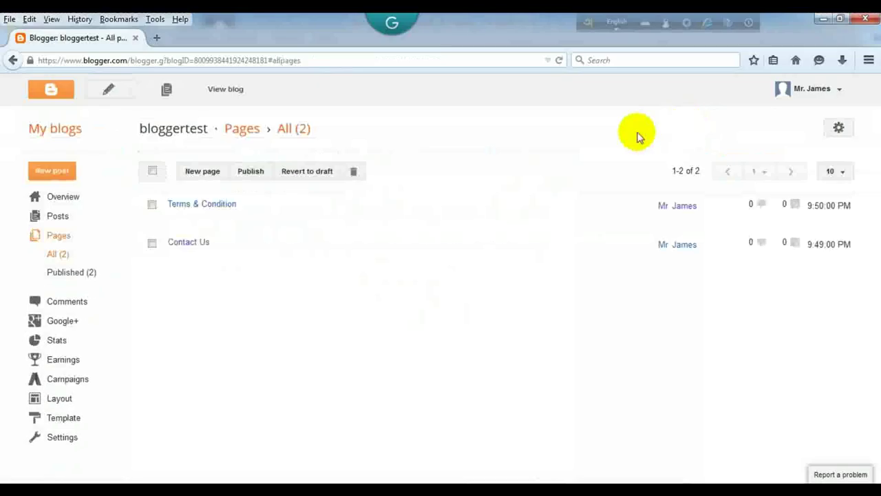
# Create another new page in bloggertest with the title "Privacy Policy".
pyautogui.click(200, 173)
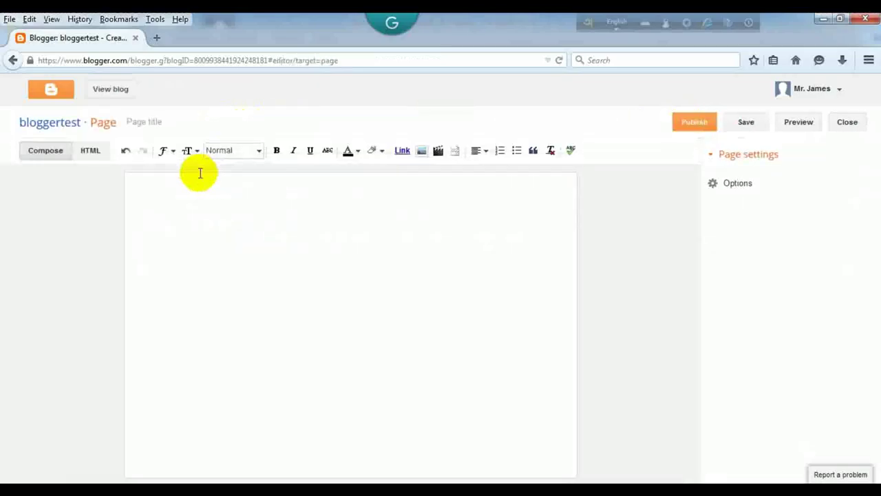
pyautogui.click(173, 122)
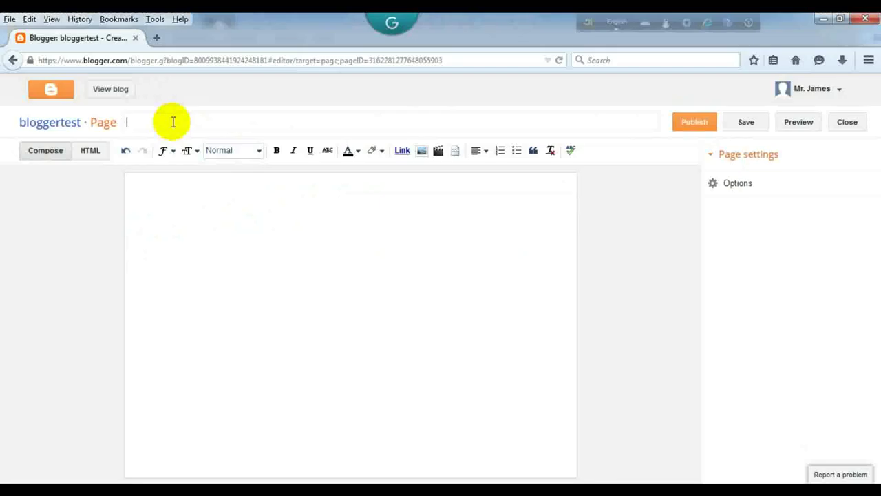
pyautogui.write('Privacy')
pyautogui.write('P')
pyautogui.press('BackSpace')
pyautogui.press('BackSpace')
pyautogui.write('Policy')
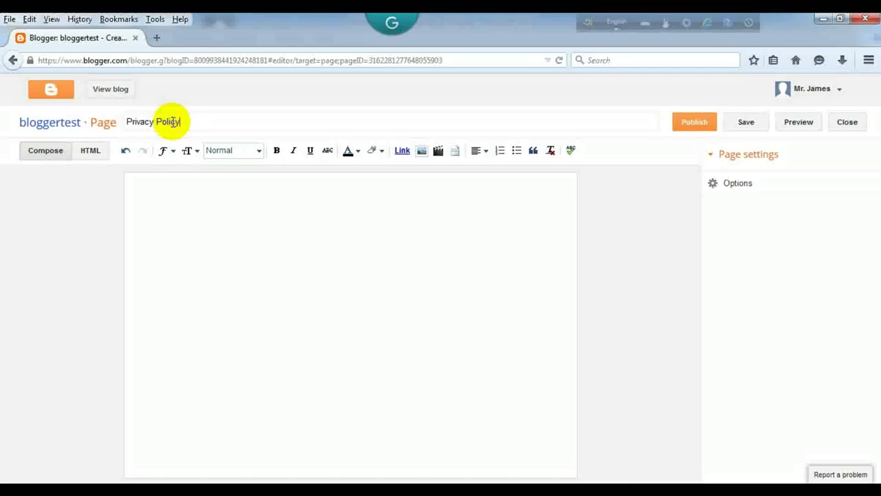
# Write "This is a privacy policy page:" as the opening line of the page body.
pyautogui.click(180, 199)
pyautogui.write('This is a privacy ')
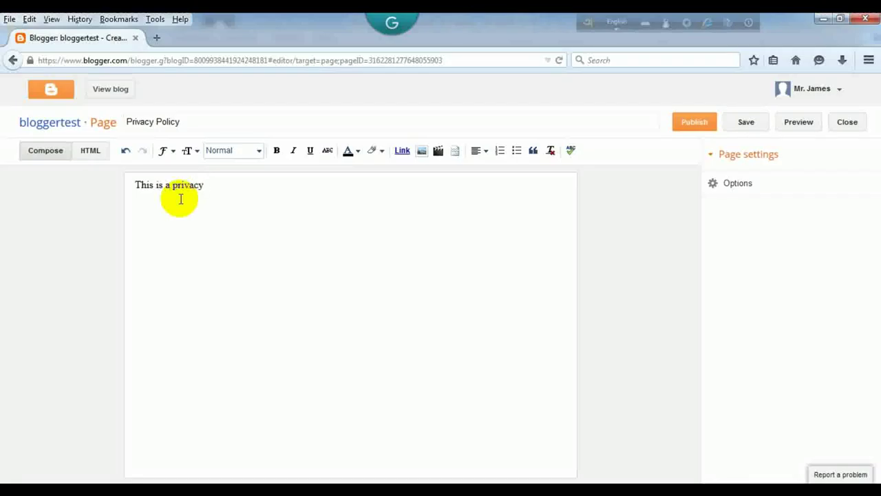
pyautogui.write('policy page:')
# Set the "This is a privacy policy page:" line to Large text size.
pyautogui.click(189, 153)
pyautogui.click(201, 199)
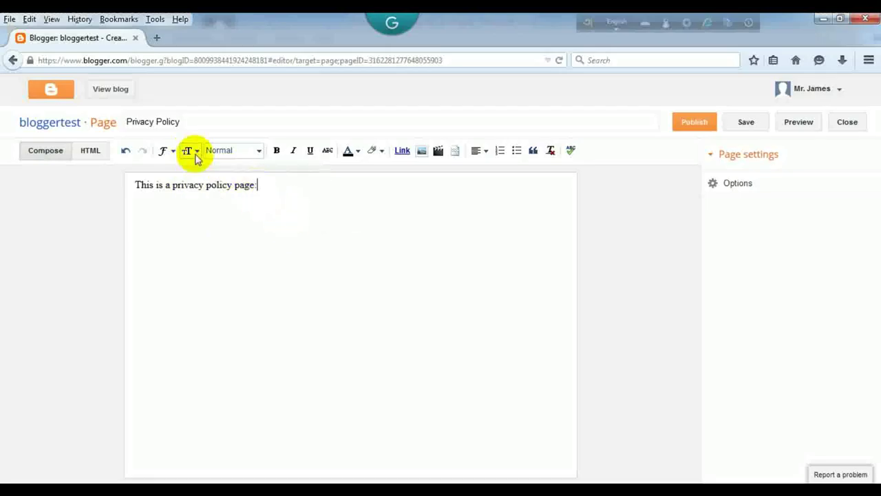
pyautogui.moveTo(257, 184); pyautogui.dragTo(133, 185)
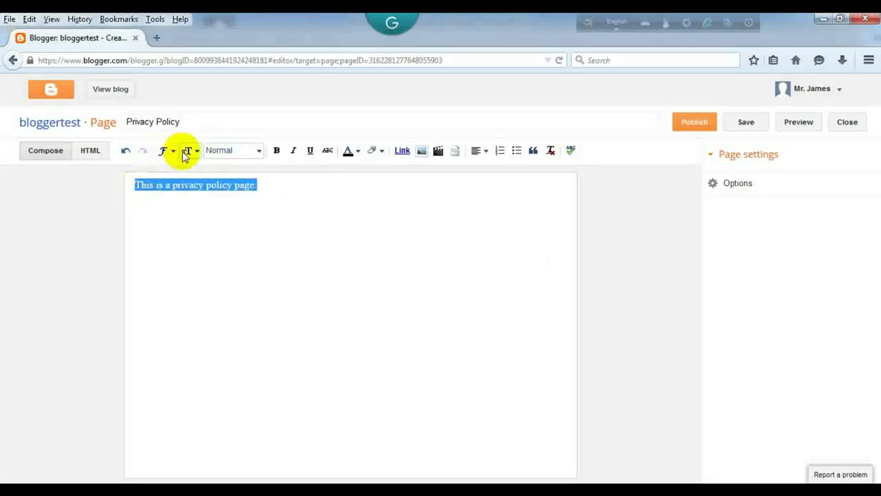
pyautogui.click(186, 153)
pyautogui.click(210, 222)
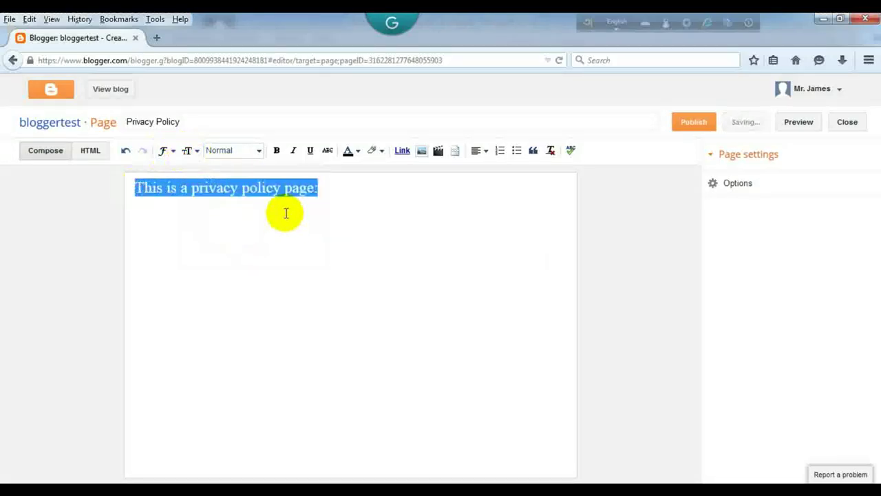
# Paste the copied test paragraphs on a new line below the opening line of the Privacy Policy page.
pyautogui.click(328, 187)
pyautogui.press('Return')
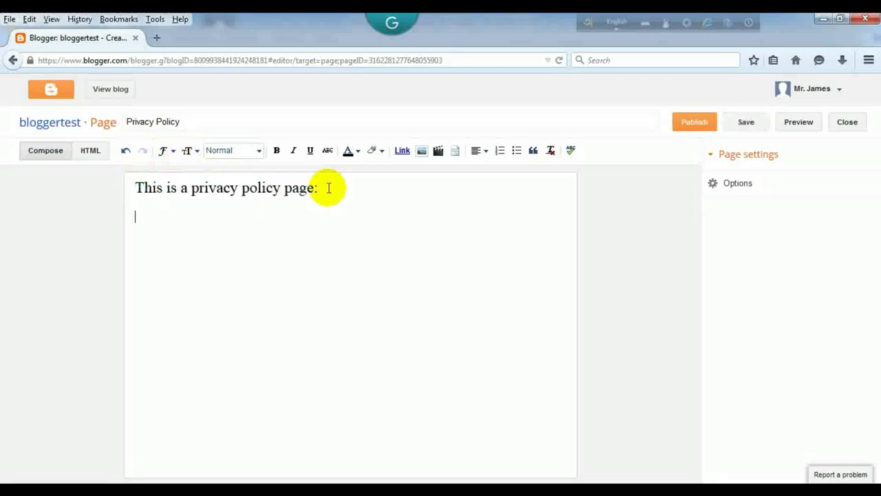
pyautogui.write('This is a test post This is a test post  This is a test post This is a test post This is a test post This is a test This is a test post This is a test post  This is a test post This is a test post This is a test post This is a test')
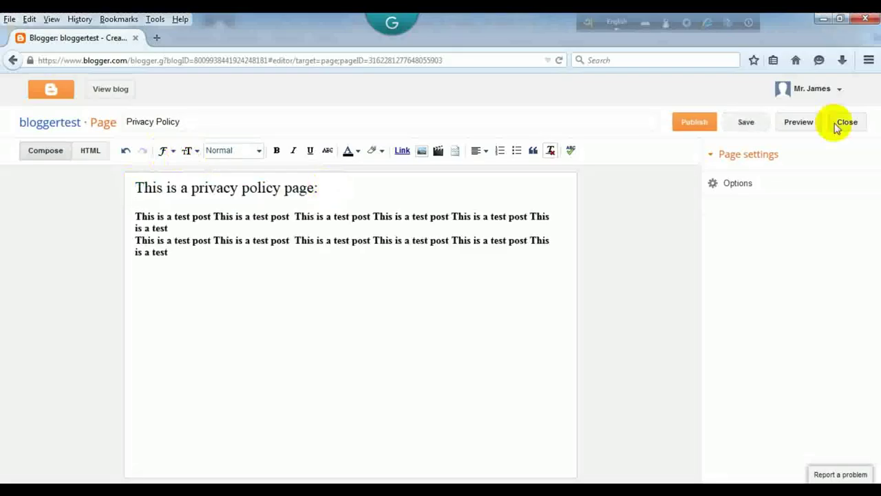
# Publish the Privacy Policy page of bloggertest.
pyautogui.click(695, 123)
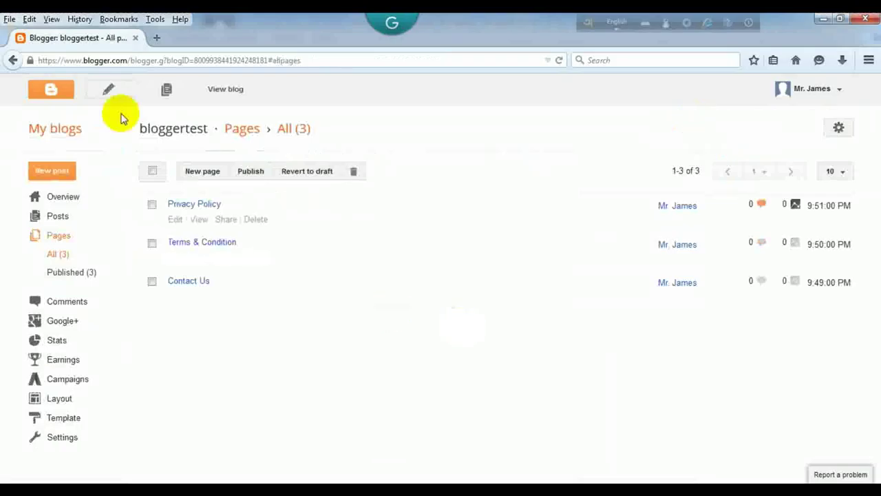
pyautogui.moveTo(278, 297)
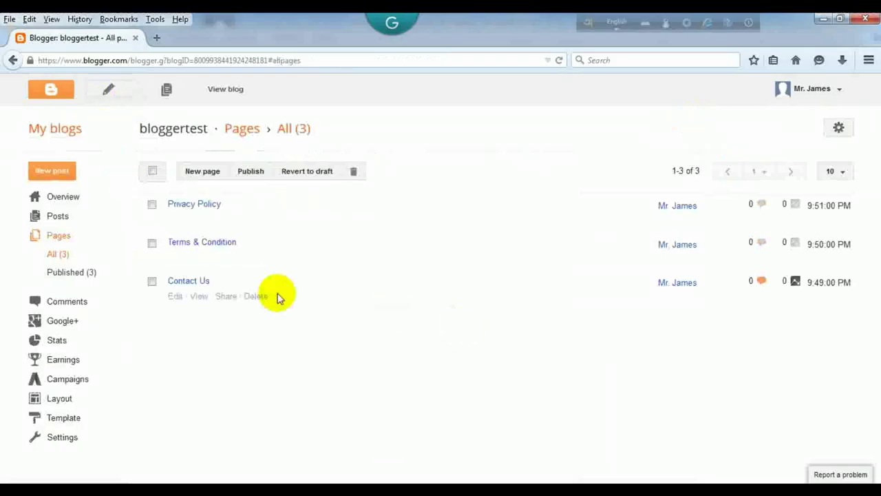
# Add a Pages gadget to the section directly below the header in the blog's layout.
pyautogui.click(60, 399)
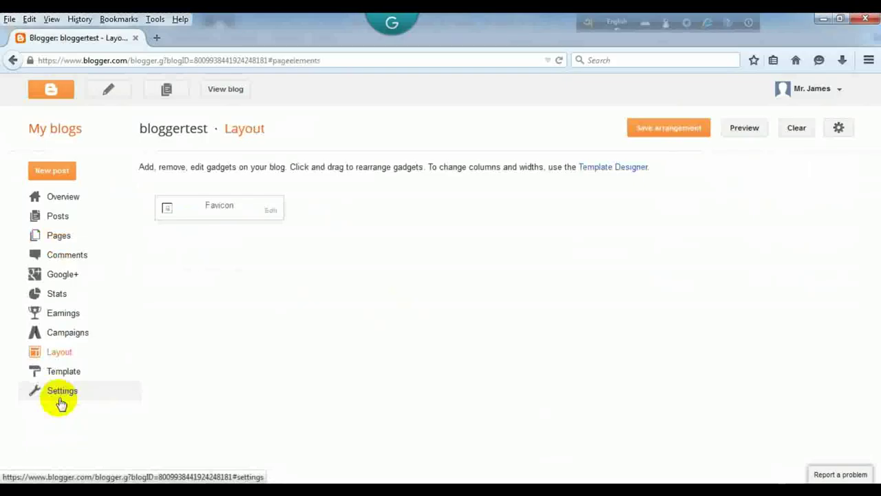
pyautogui.click(57, 354)
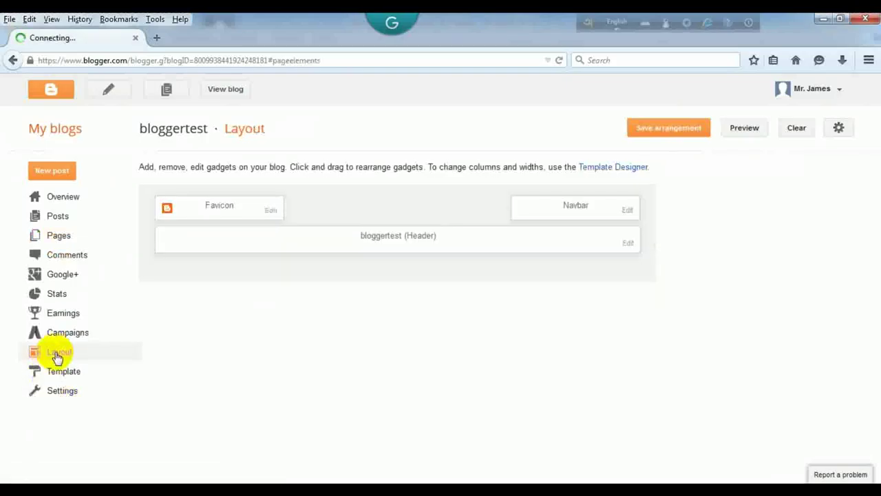
pyautogui.click(398, 274)
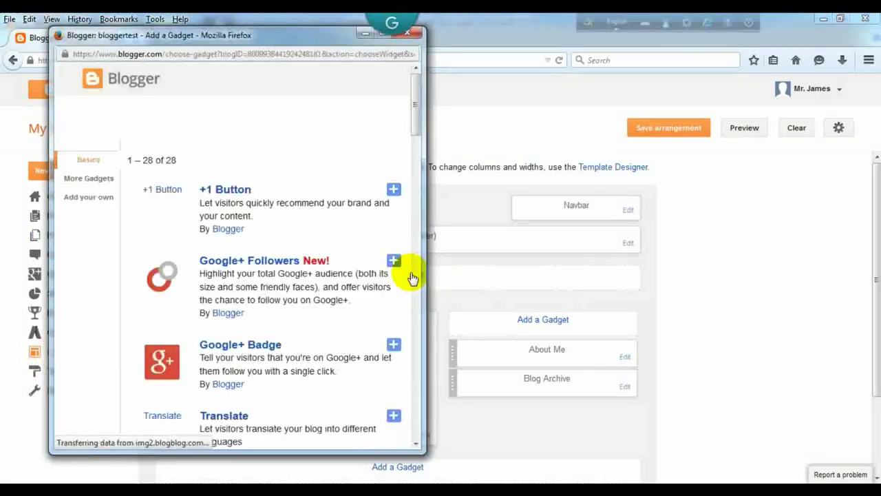
pyautogui.moveTo(416, 131); pyautogui.dragTo(421, 215)
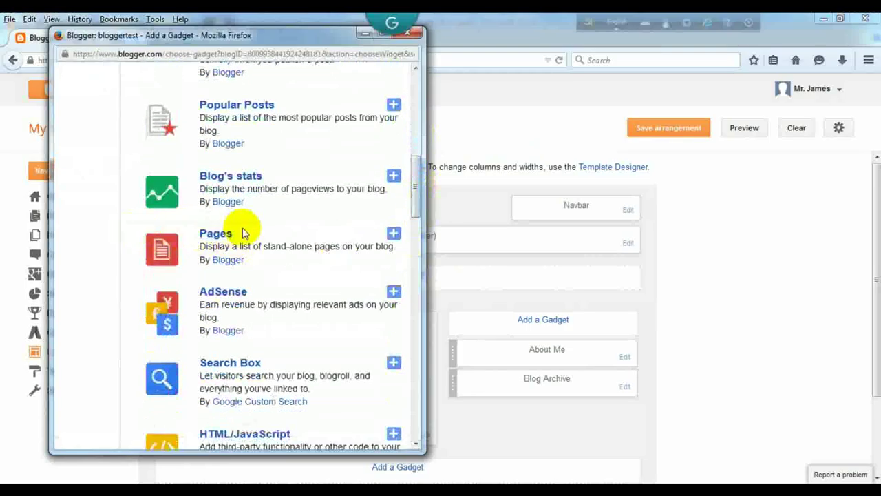
pyautogui.moveTo(250, 236); pyautogui.dragTo(182, 234)
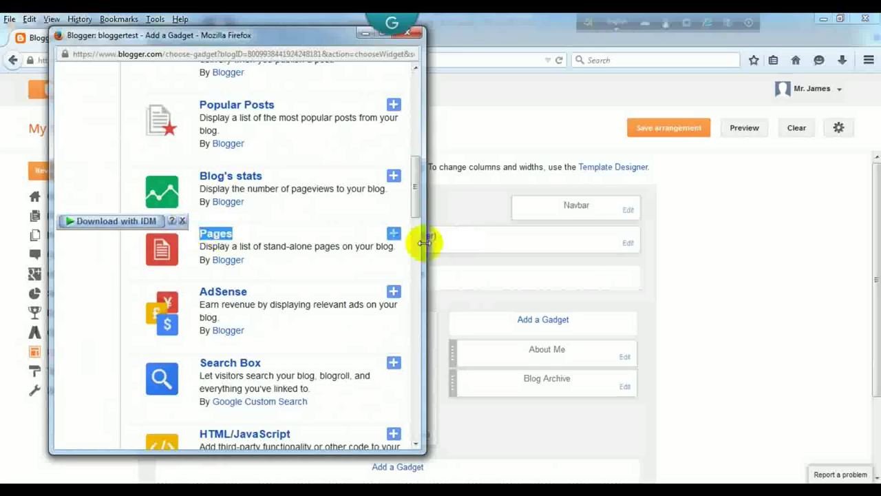
pyautogui.click(393, 236)
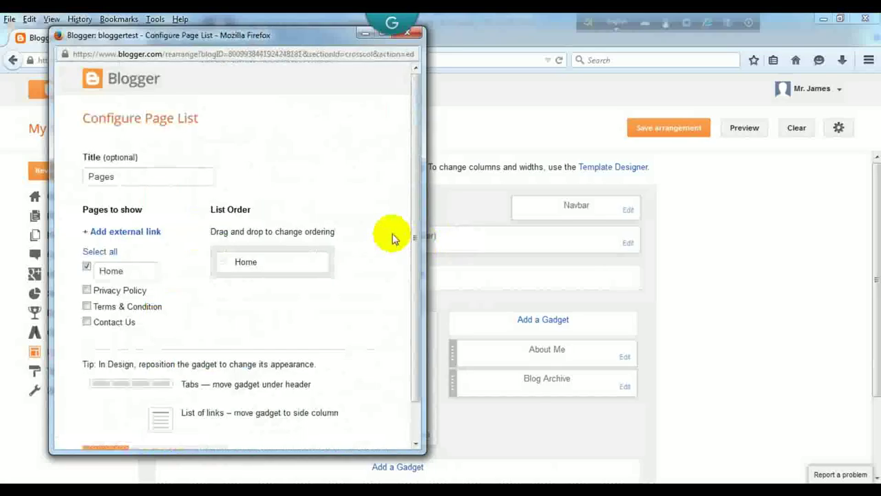
# Include Privacy Policy, Terms & Condition and Contact Us in the page list, then save the gadget and the layout arrangement.
pyautogui.click(87, 290)
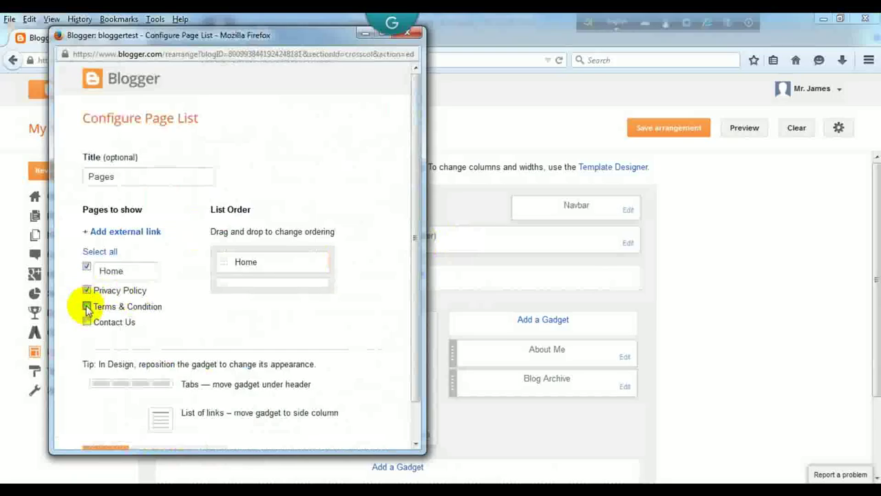
pyautogui.click(86, 307)
pyautogui.click(87, 323)
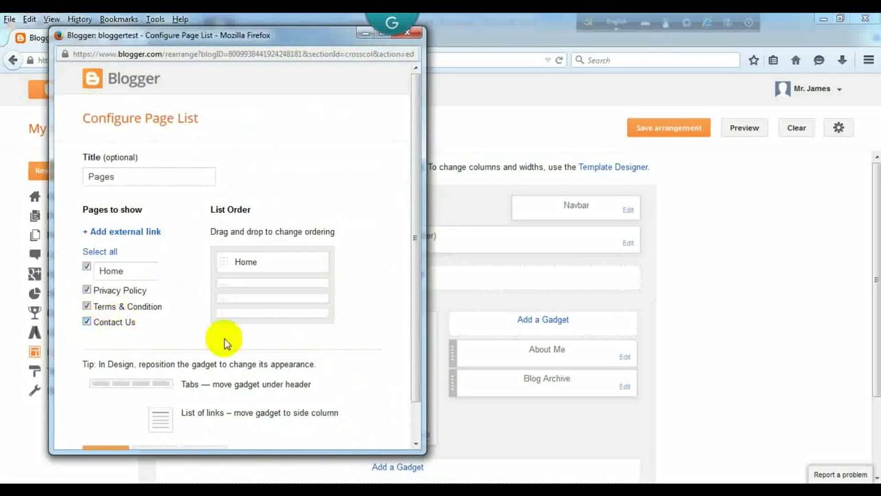
pyautogui.scroll(-1, 268, 337)
pyautogui.click(105, 417)
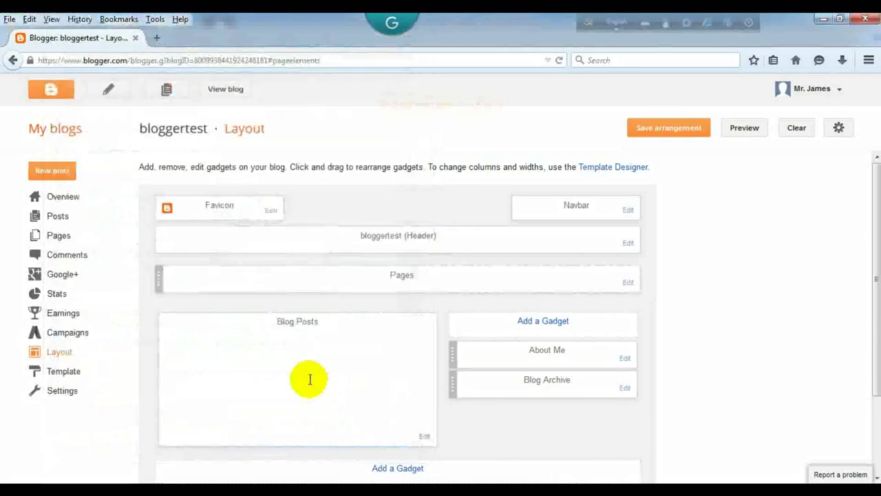
pyautogui.click(669, 131)
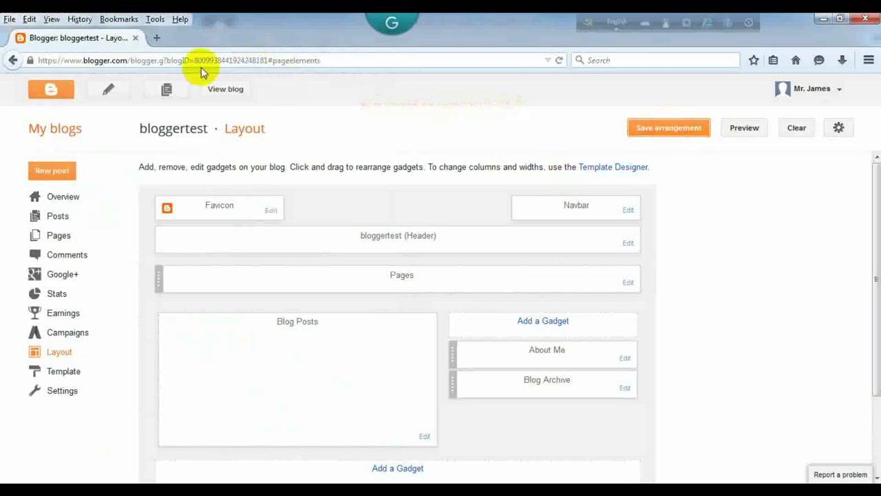
# View the live blog and examine the menu bar below its header, including the Home link.
pyautogui.click(224, 90)
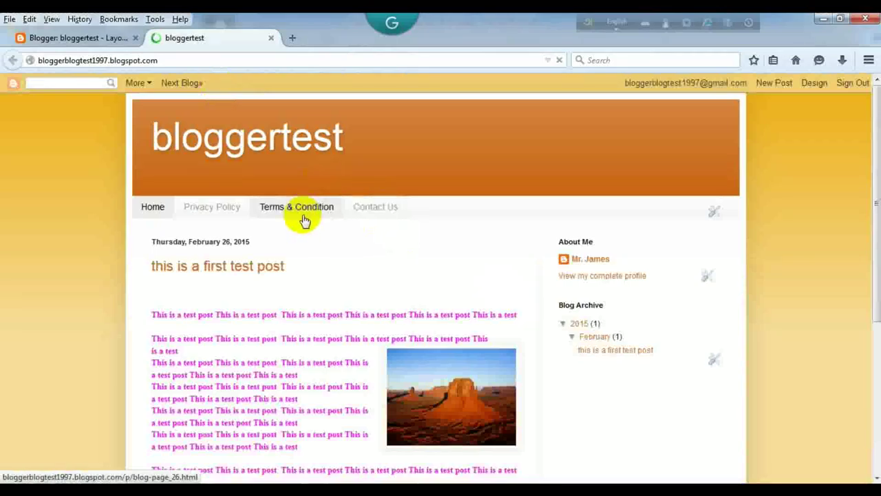
pyautogui.moveTo(455, 203)
pyautogui.mouseDown()
pyautogui.moveTo(173, 202)
pyautogui.moveTo(406, 210)
pyautogui.mouseUp()
pyautogui.click(148, 206)
pyautogui.click(413, 212)
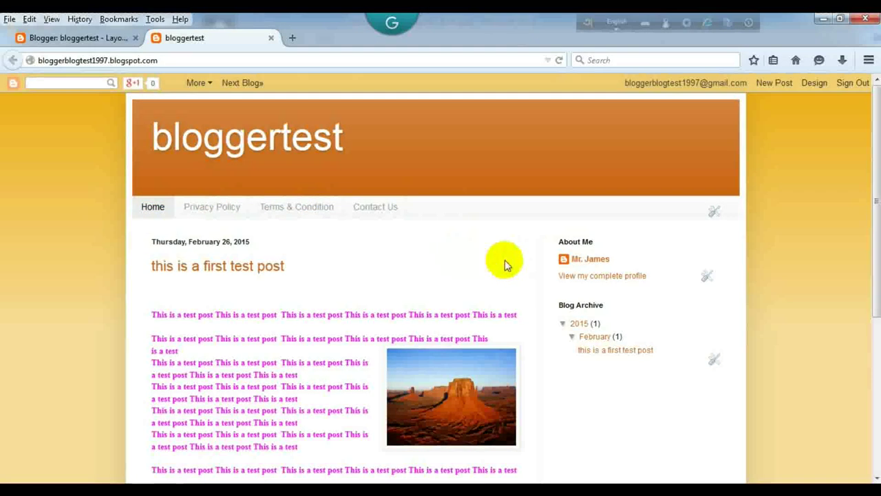
pyautogui.click(642, 257)
pyautogui.moveTo(642, 258); pyautogui.dragTo(226, 265)
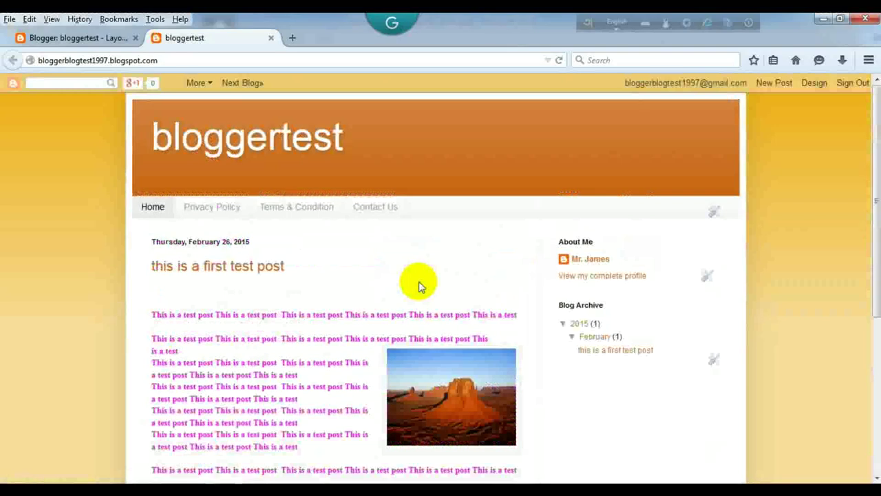
pyautogui.click(149, 212)
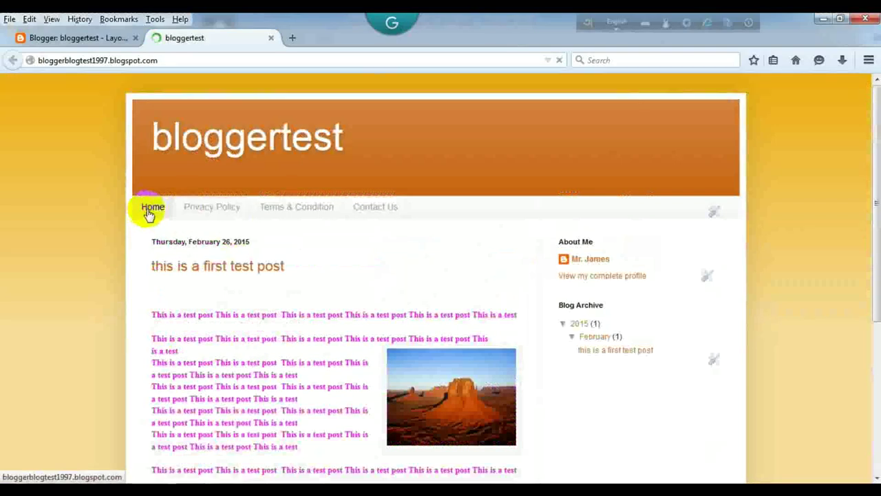
# Visit the Privacy Policy, Terms & Condition and Contact Us pages through the blog's menu bar and check their content.
pyautogui.click(210, 212)
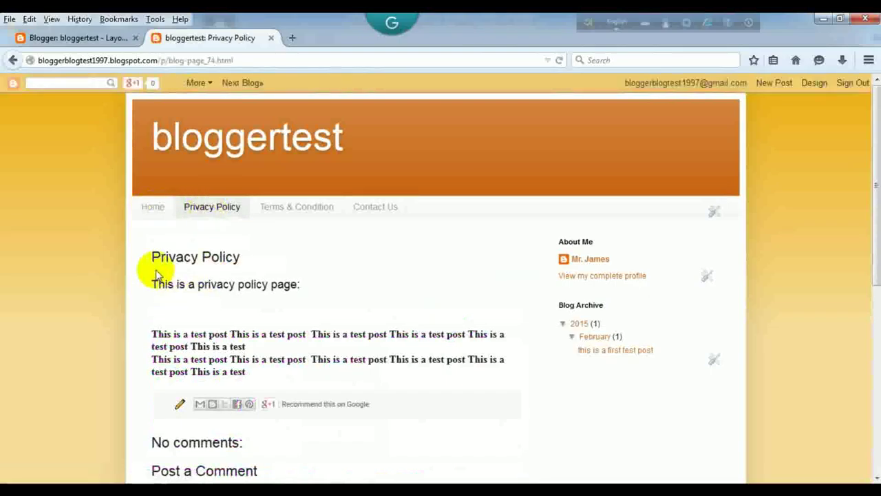
pyautogui.moveTo(150, 255); pyautogui.dragTo(256, 265)
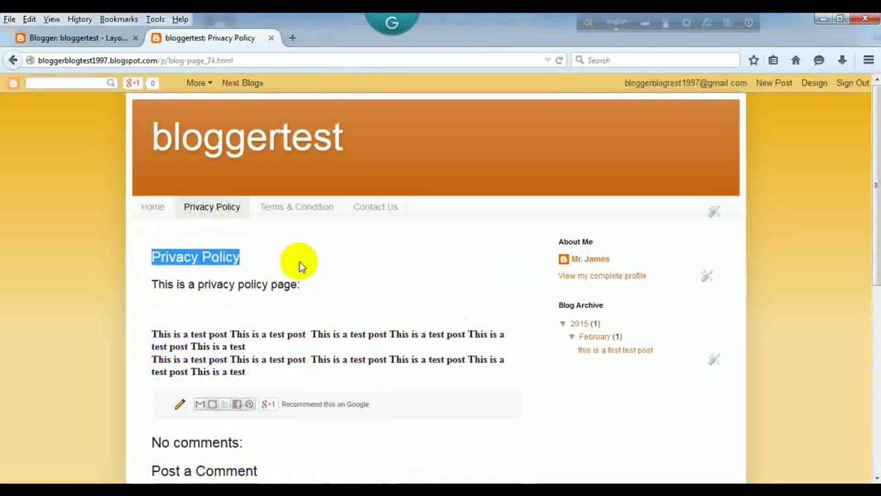
pyautogui.click(329, 243)
pyautogui.click(297, 212)
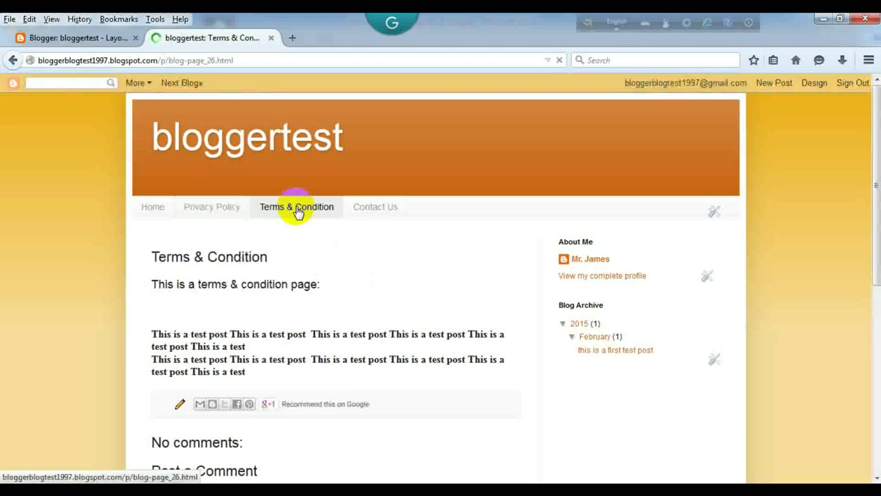
pyautogui.moveTo(145, 253); pyautogui.dragTo(348, 247)
pyautogui.click(376, 208)
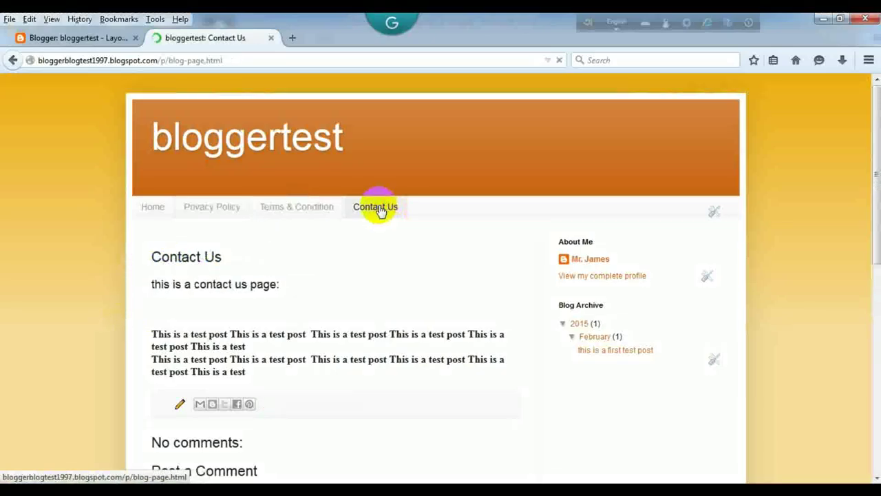
pyautogui.moveTo(150, 252); pyautogui.dragTo(405, 387)
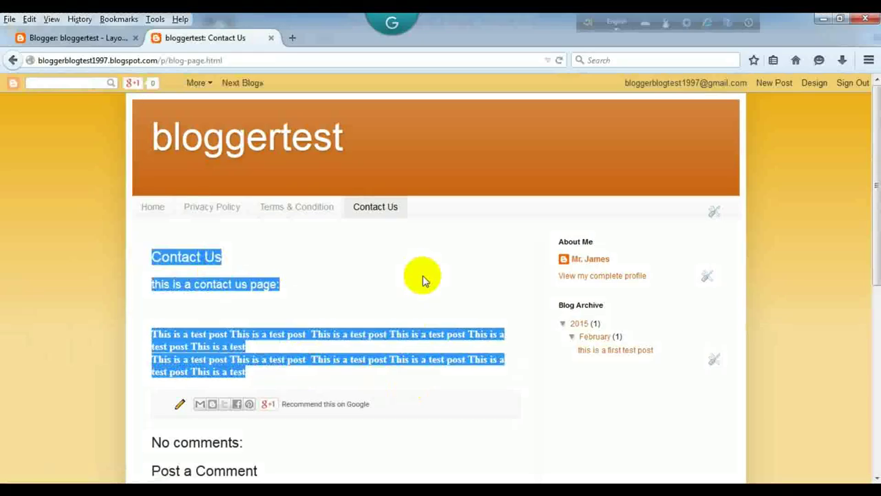
# Close the live blog and sign out of the Blogger account.
pyautogui.click(271, 38)
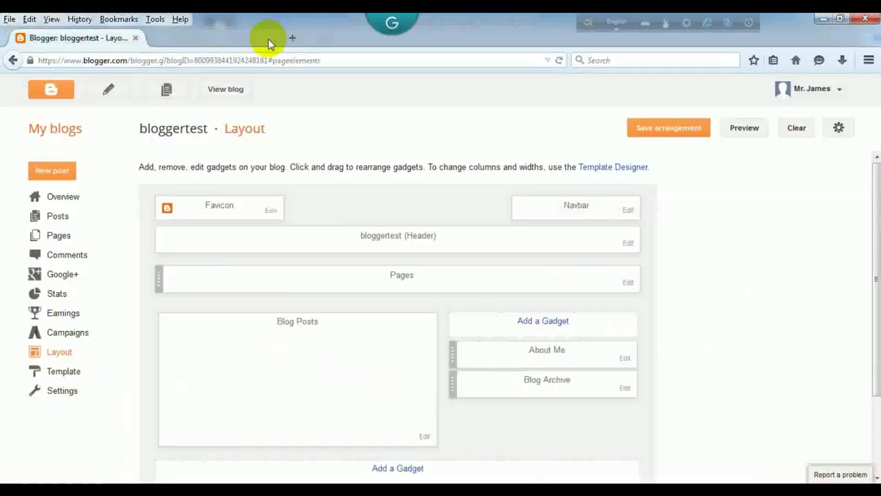
pyautogui.click(839, 94)
pyautogui.click(811, 142)
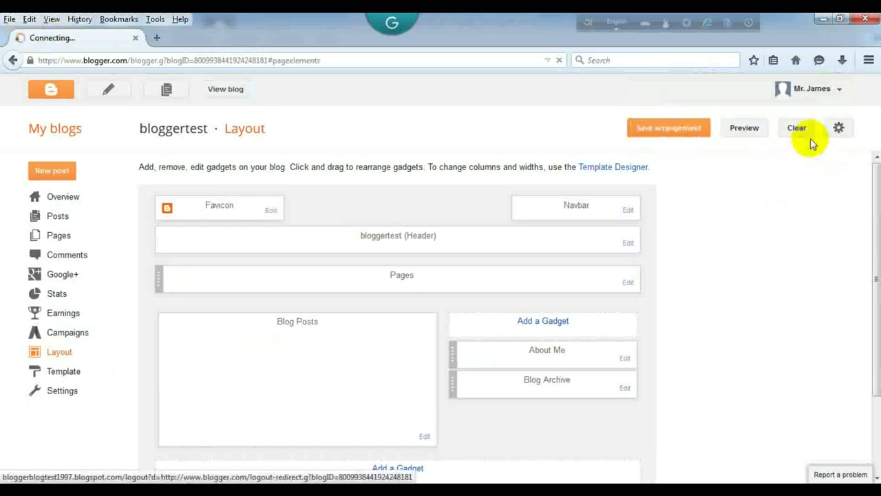